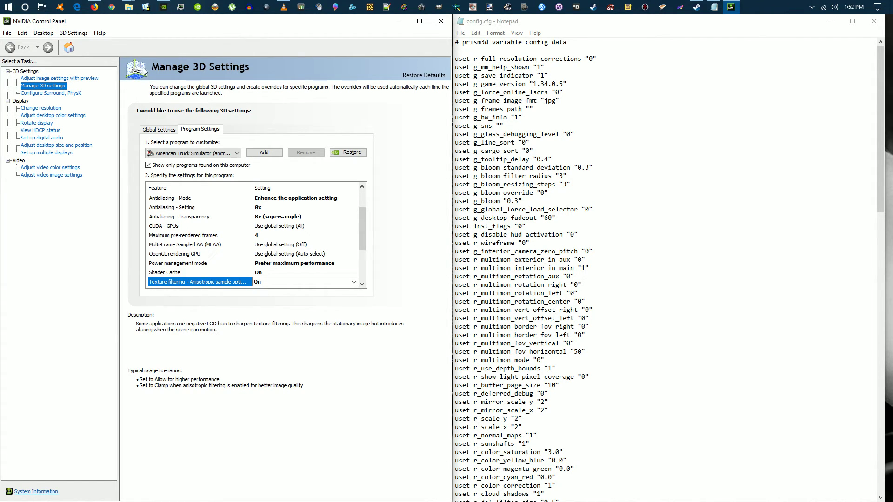
# Step: Review the global 3D settings, including maximum pre-rendered frames and the texture filtering options
pyautogui.click(168, 155)
pyautogui.click(166, 162)
pyautogui.click(157, 130)
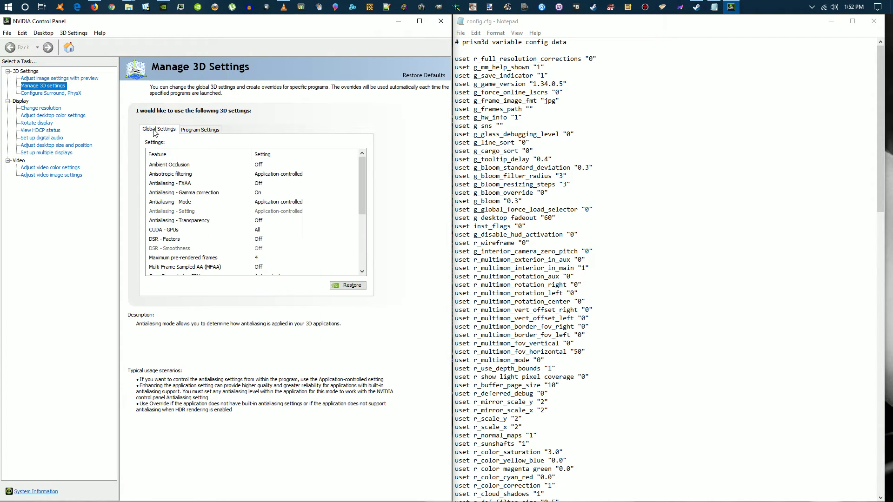
pyautogui.moveTo(363, 192); pyautogui.dragTo(358, 236)
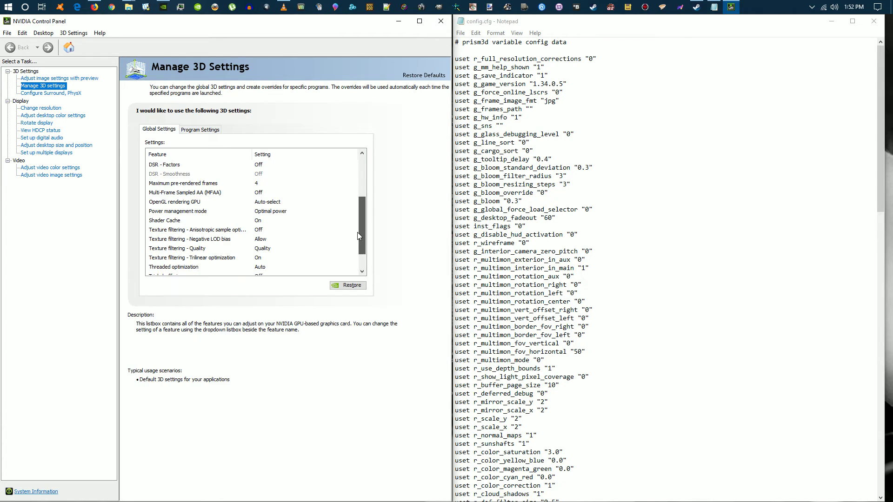
pyautogui.click(262, 184)
pyautogui.click(262, 186)
pyautogui.click(262, 188)
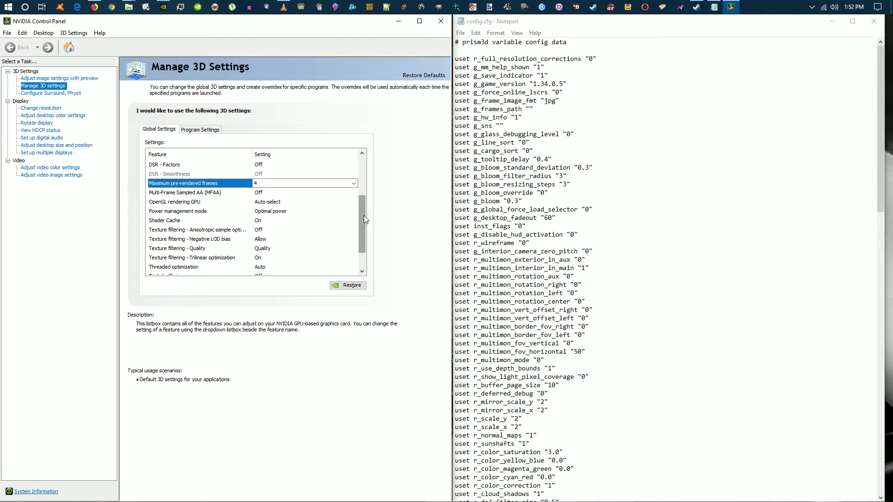
pyautogui.scroll(-1, 364, 219)
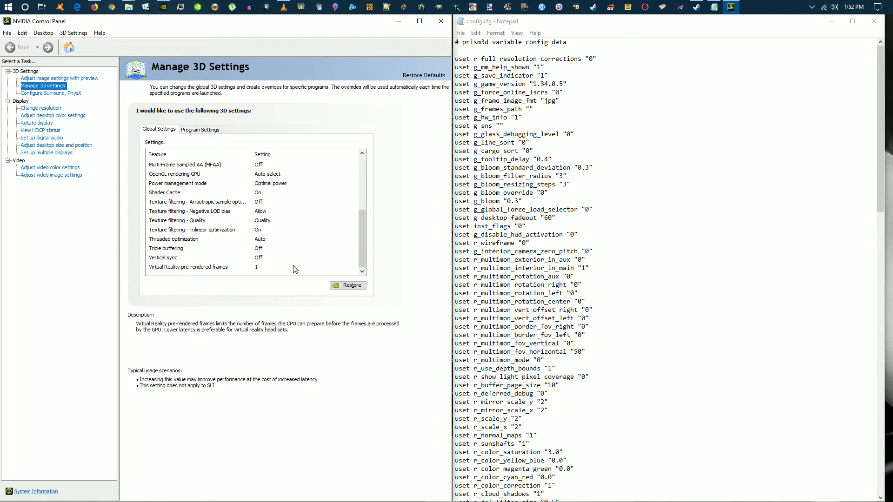
# Step: Review the American Truck Simulator program profile from anisotropic filtering and antialiasing to vertical sync
pyautogui.click(189, 132)
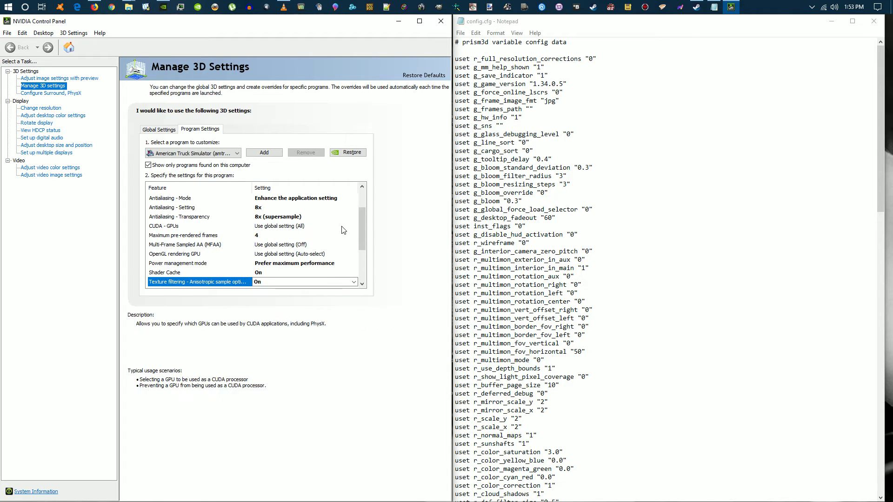
pyautogui.moveTo(361, 227); pyautogui.dragTo(367, 209)
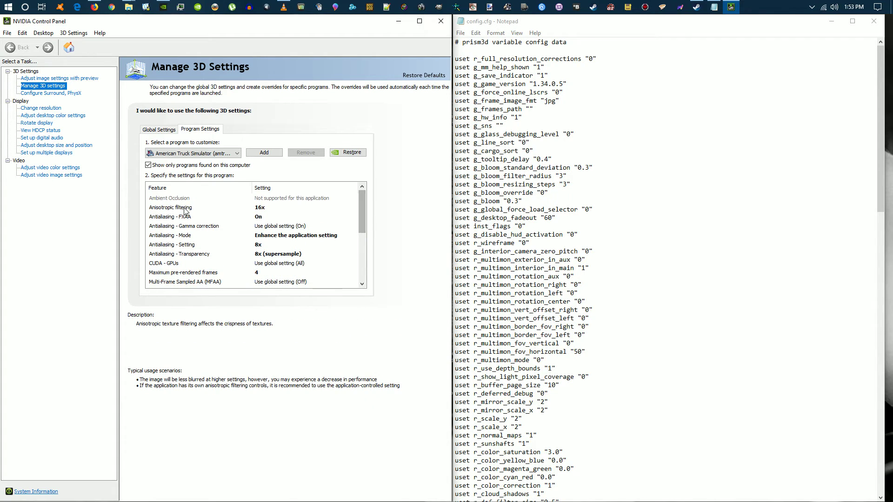
pyautogui.moveTo(364, 214); pyautogui.dragTo(365, 252)
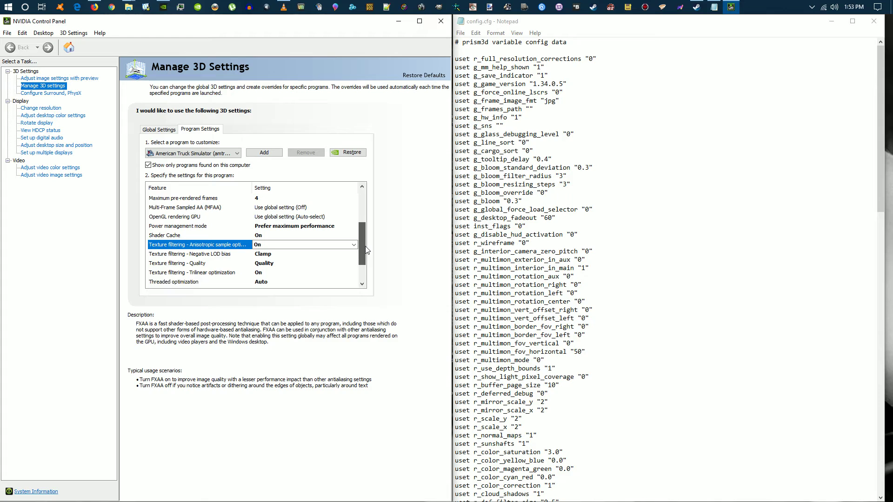
pyautogui.moveTo(186, 230)
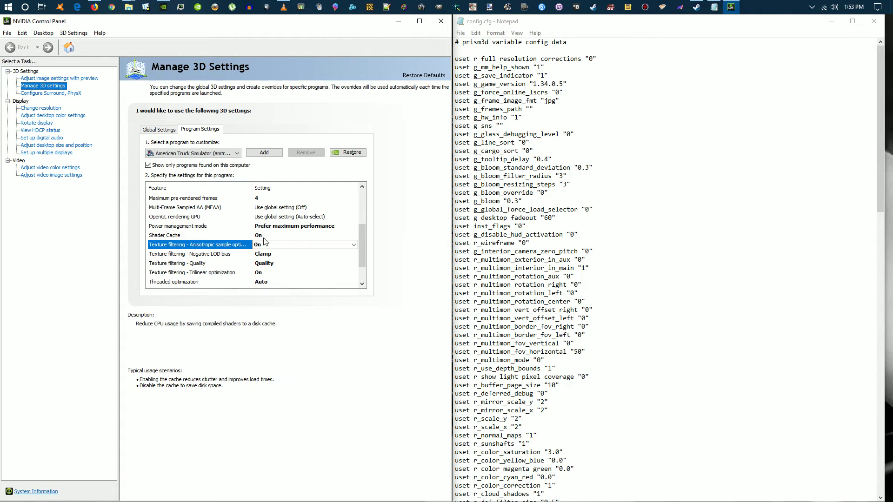
pyautogui.moveTo(361, 242); pyautogui.dragTo(362, 257)
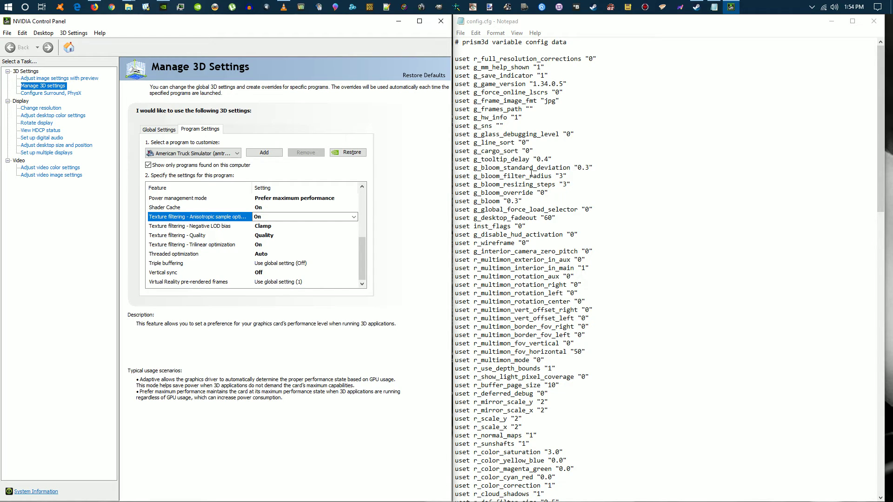
# Step: In config.cfg, set g_bloom_standard_deviation to 0.2, g_bloom_filter_radius and g_bloom_resizing_steps to 2, and g_bloom to 0.2, and save the file
pyautogui.click(585, 170)
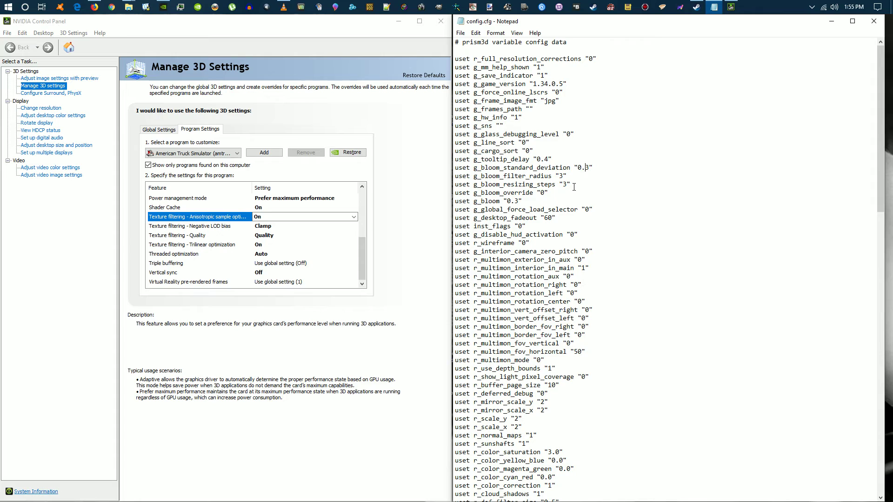
pyautogui.press('Delete')
pyautogui.write('2')
pyautogui.press('Delete')
pyautogui.write('22')
pyautogui.press('Down')
pyautogui.press('Delete')
pyautogui.press('Delete')
pyautogui.write('22')
pyautogui.click(460, 33)
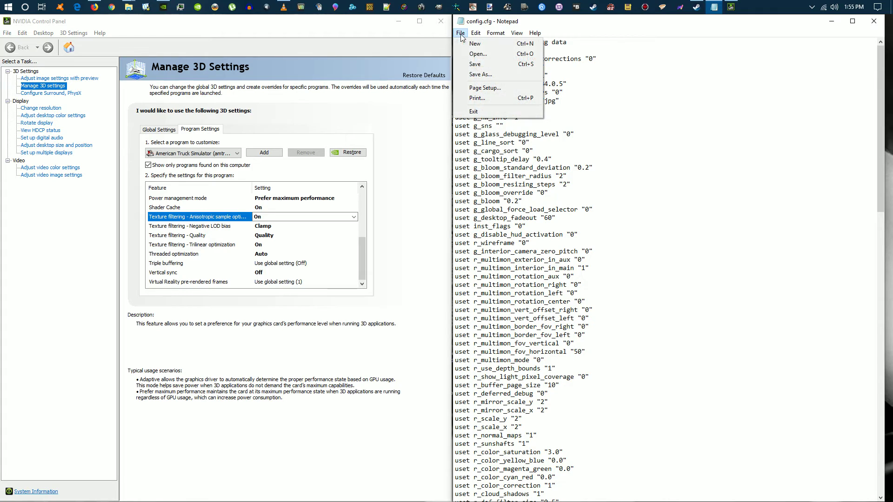
pyautogui.click(472, 66)
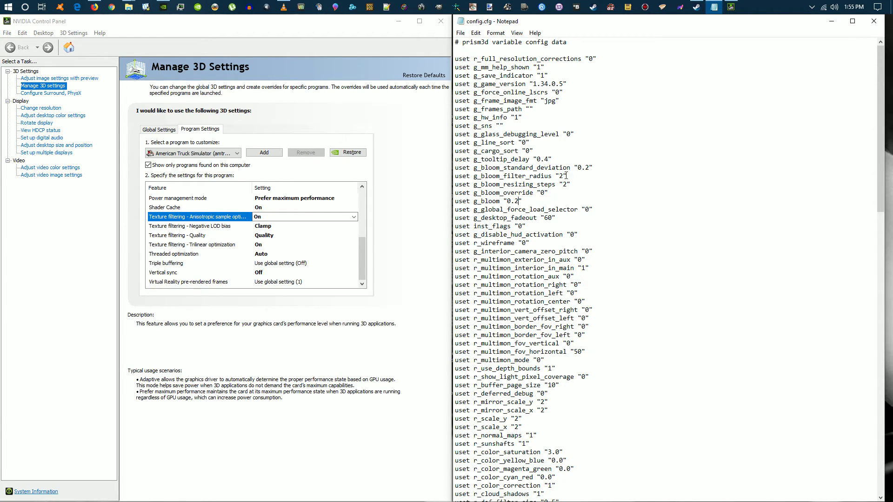
# Step: Examine the bloom lines and the rendering variables in config.cfg, from r_scale and color settings through shadows, mirrors and r_msaa
pyautogui.moveTo(455, 168); pyautogui.dragTo(604, 201)
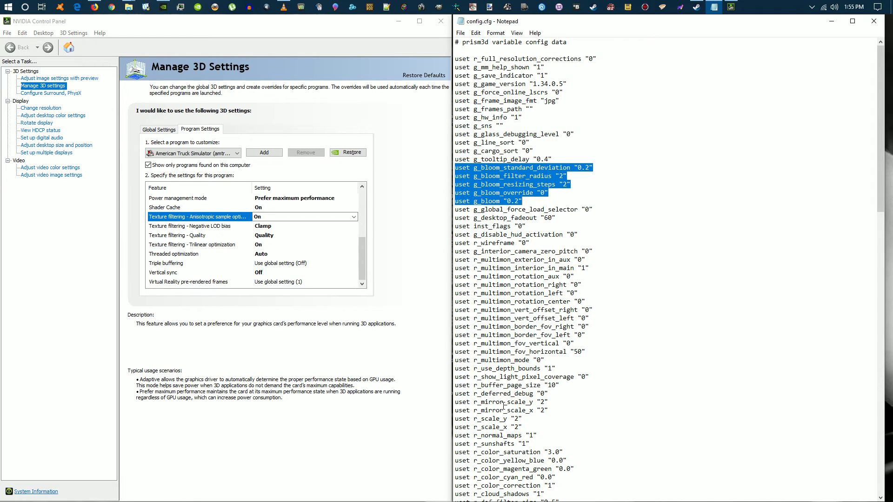
pyautogui.click(504, 437)
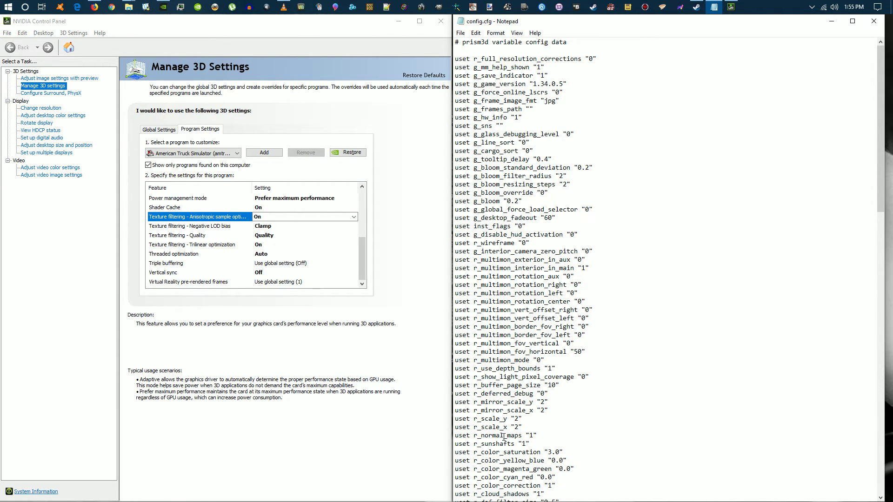
pyautogui.scroll(-4, 503, 437)
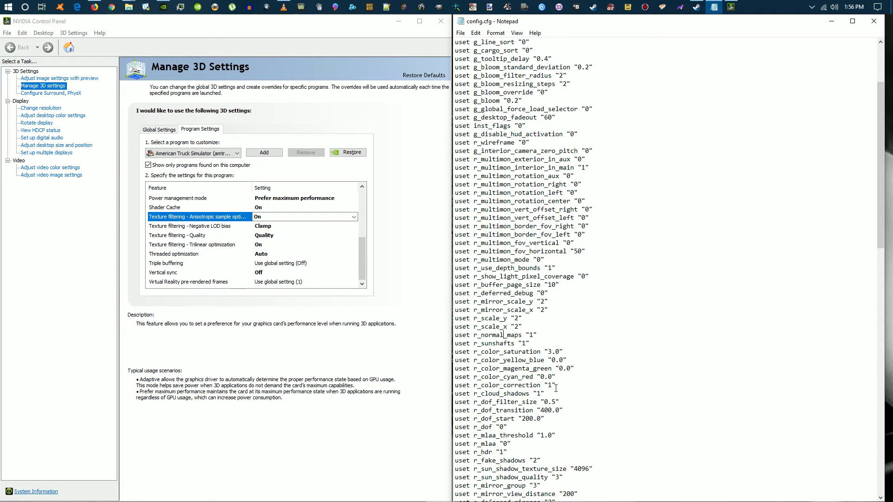
pyautogui.scroll(-3, 539, 395)
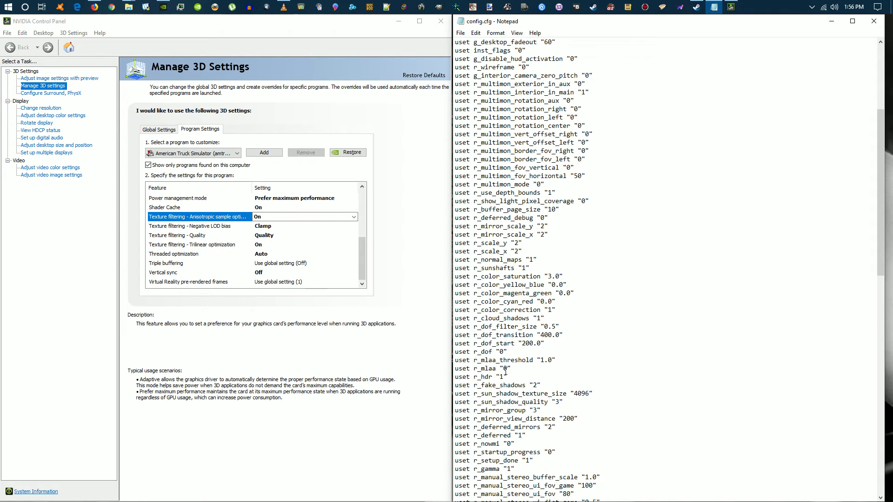
pyautogui.scroll(-2, 510, 371)
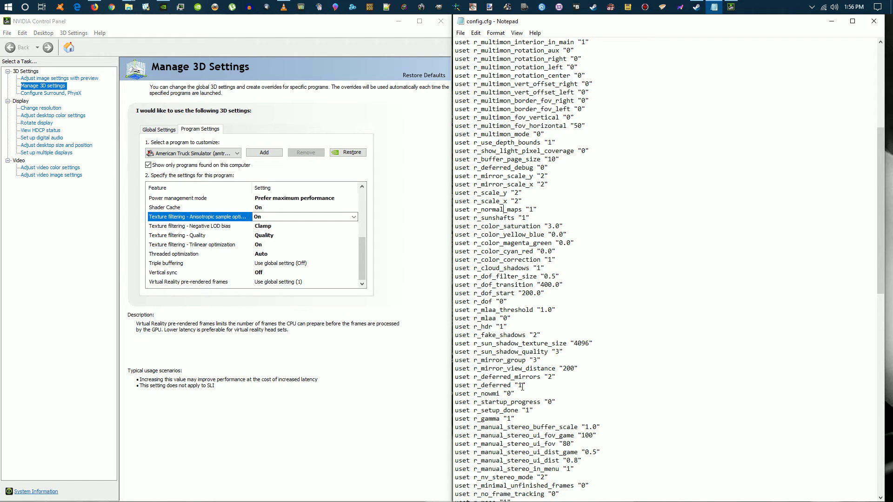
pyautogui.scroll(-1, 499, 397)
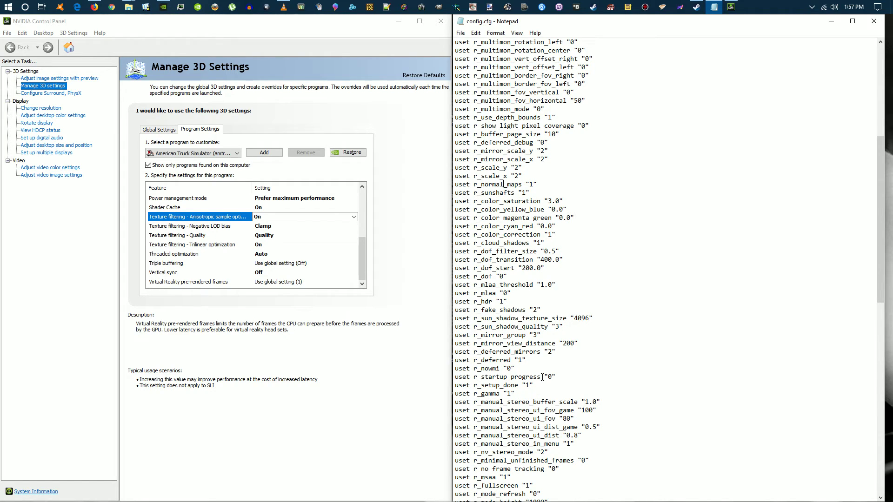
pyautogui.scroll(-2, 542, 384)
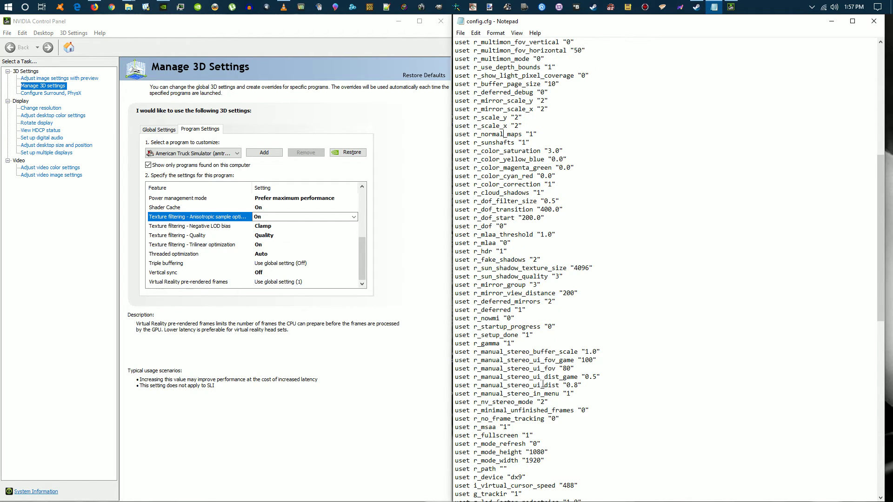
pyautogui.scroll(-1, 516, 367)
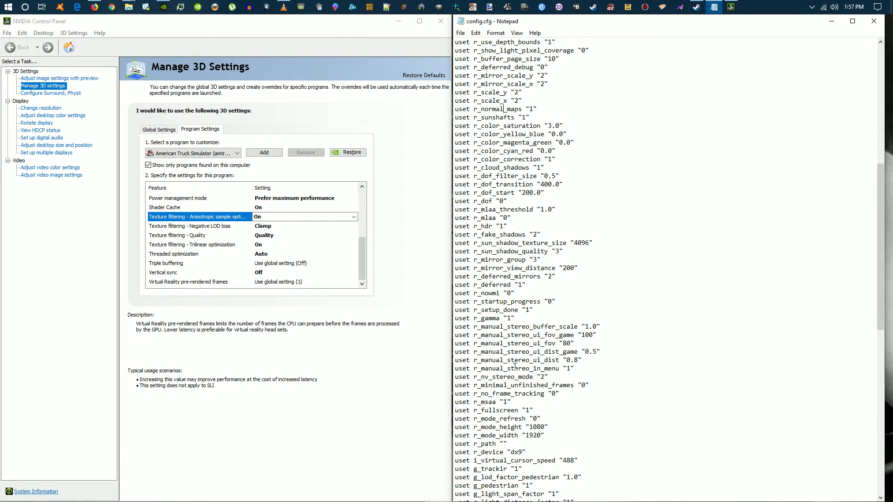
pyautogui.scroll(-1, 515, 366)
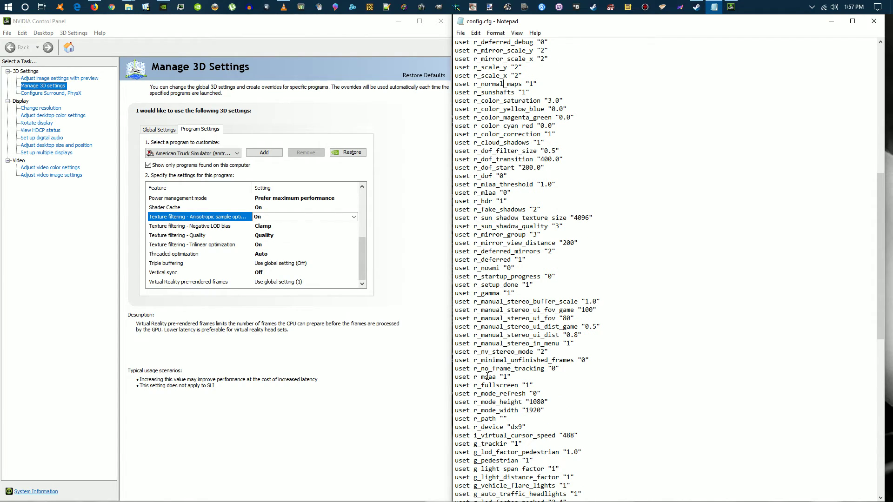
pyautogui.click(498, 378)
pyautogui.scroll(-1, 596, 409)
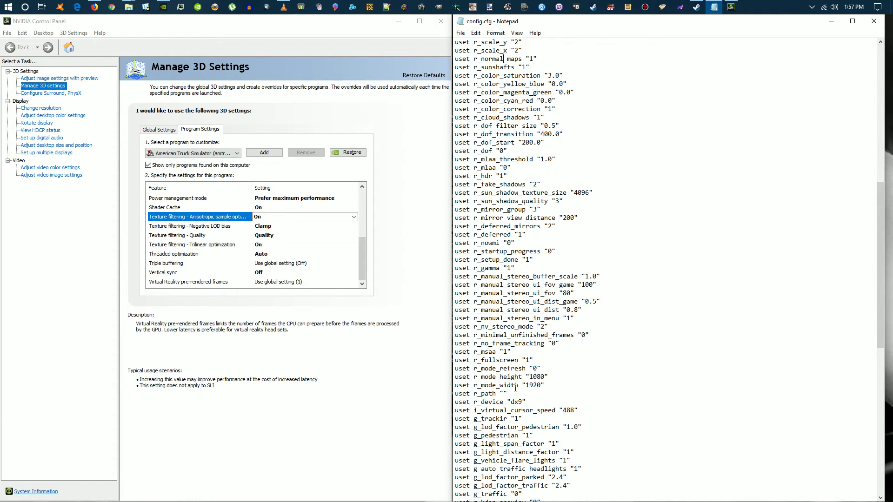
# Step: Examine the remaining config.cfg variables, including LOD, traffic, reflection, vegetation and g_console, and return to the start of the file
pyautogui.scroll(-2, 515, 387)
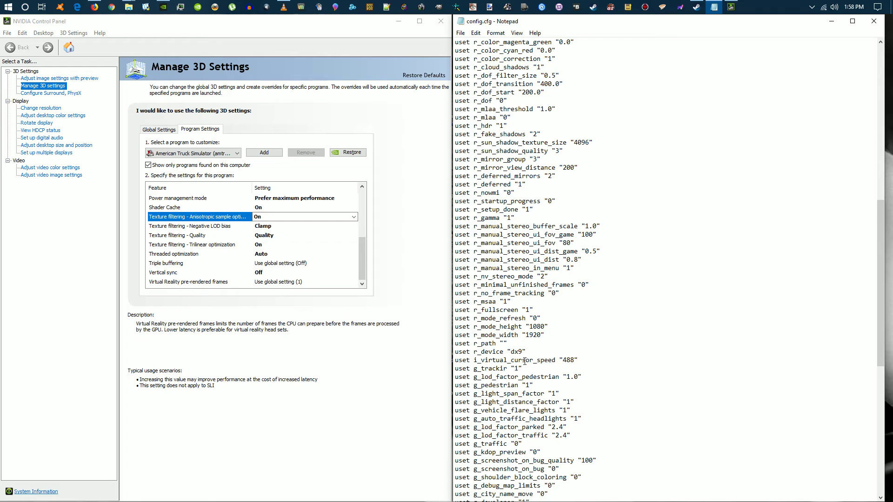
pyautogui.scroll(-2, 521, 370)
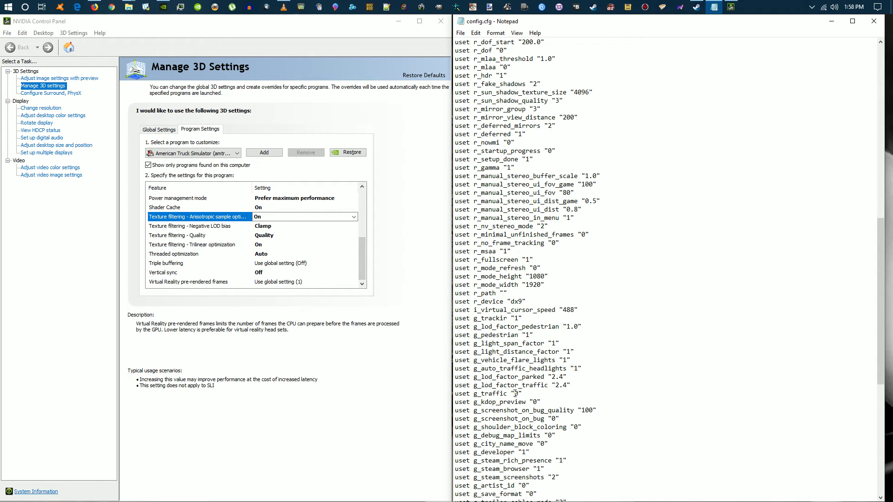
pyautogui.scroll(-1, 515, 393)
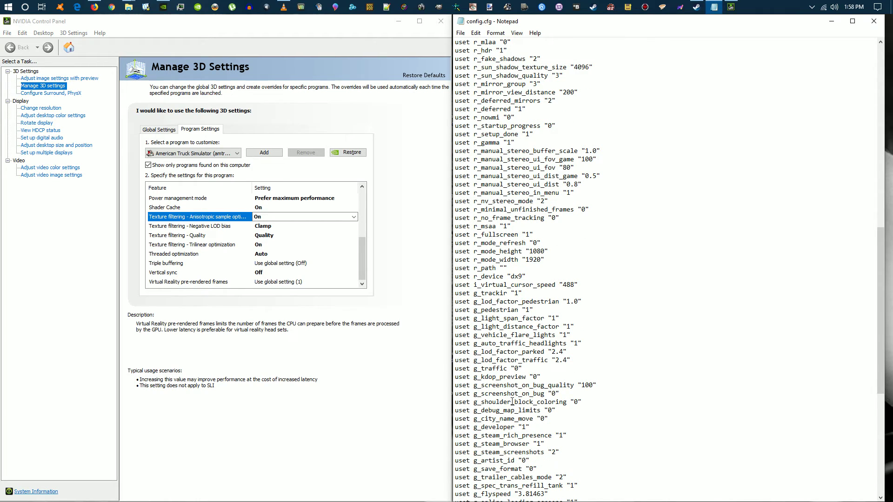
pyautogui.scroll(-1, 513, 402)
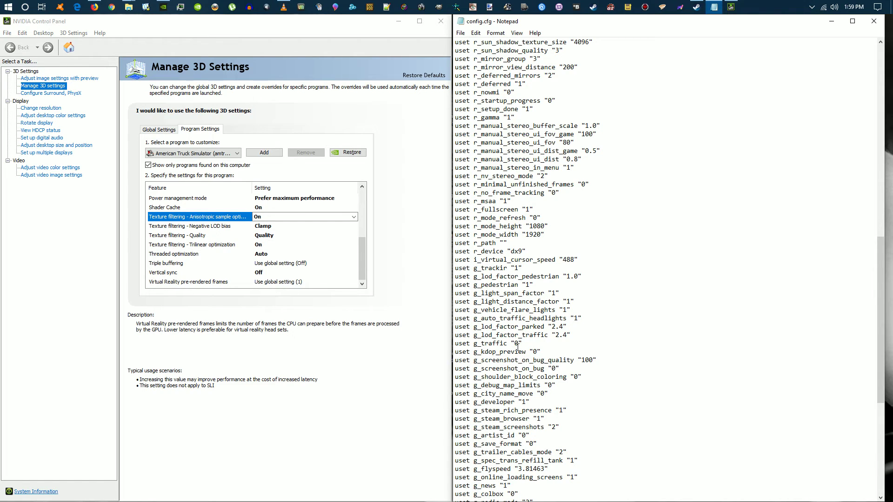
pyautogui.scroll(-2, 518, 348)
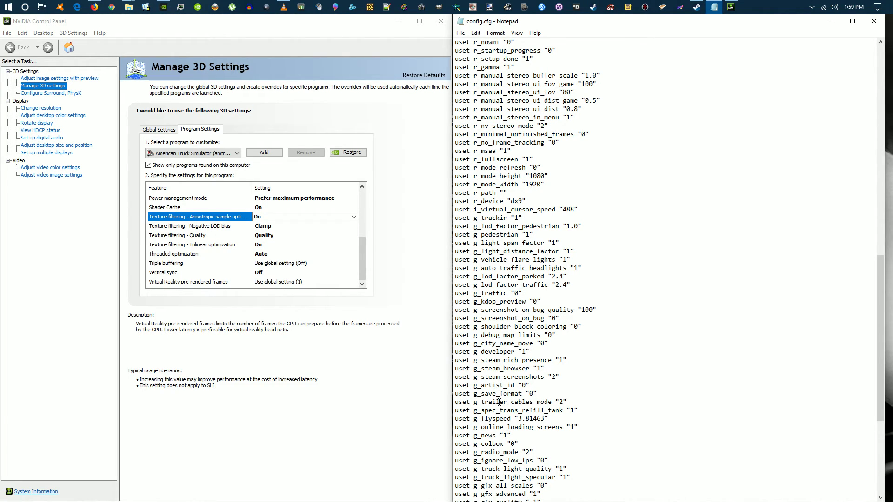
pyautogui.scroll(-1, 509, 413)
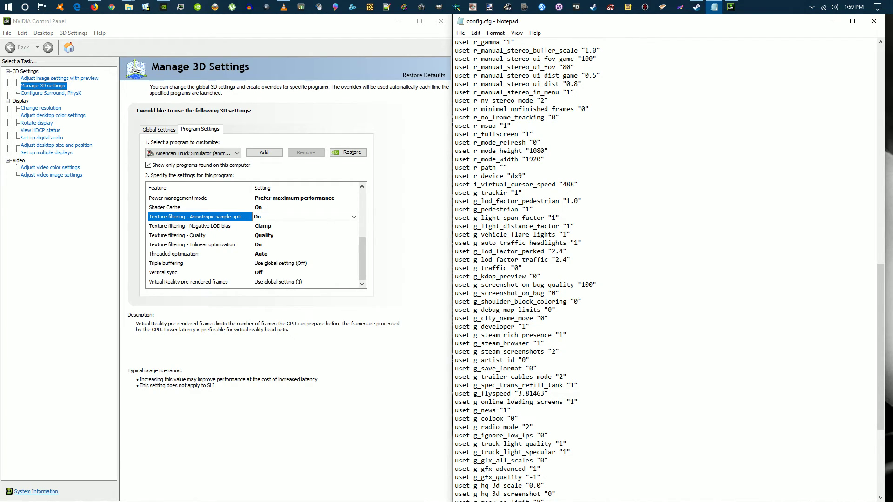
pyautogui.scroll(-2, 499, 411)
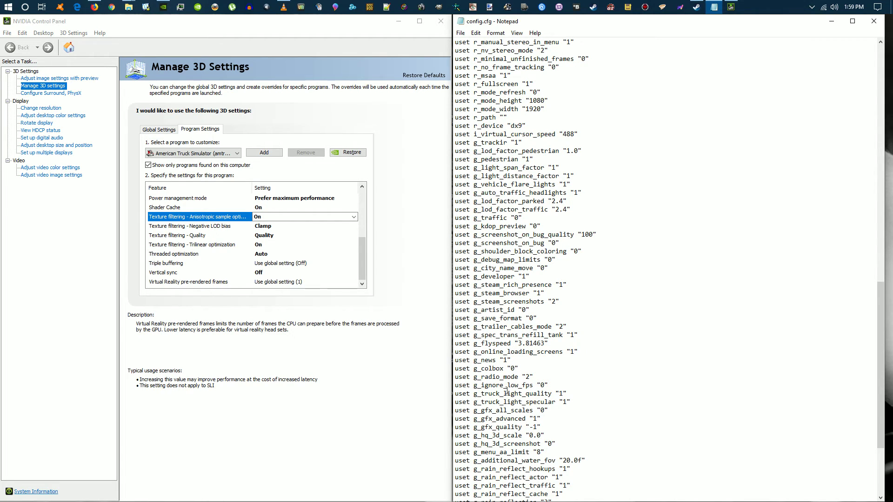
pyautogui.scroll(-2, 505, 395)
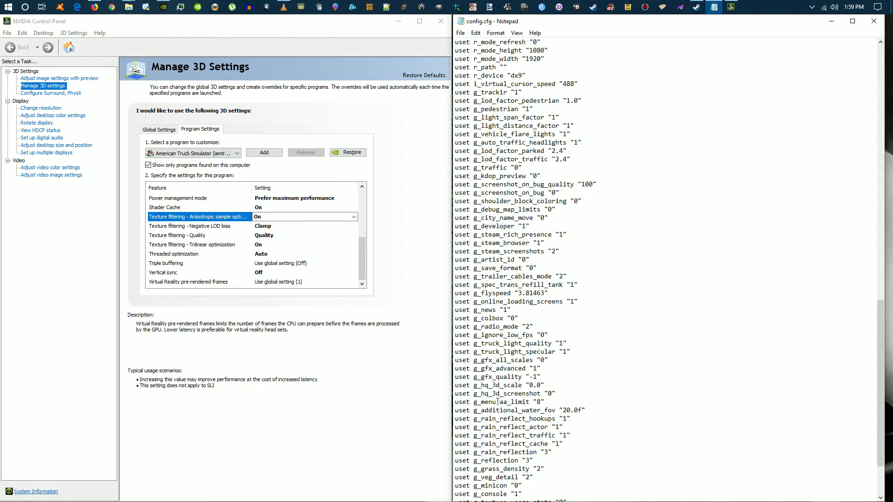
pyautogui.scroll(-3, 498, 405)
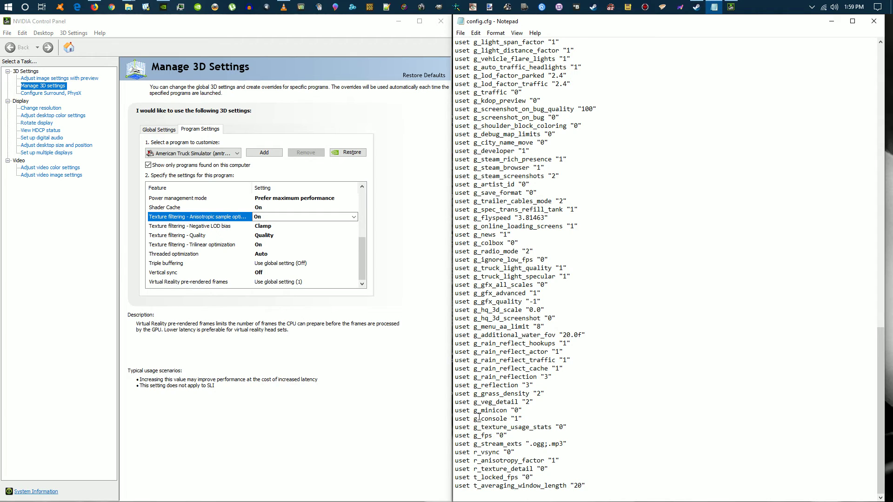
pyautogui.moveTo(478, 418); pyautogui.dragTo(518, 419)
pyautogui.click(525, 421)
pyautogui.scroll(18, 511, 404)
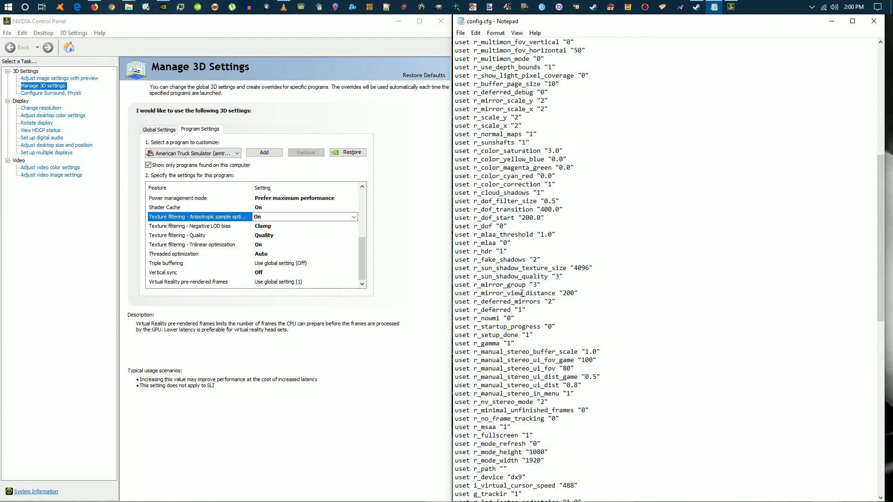
pyautogui.scroll(12, 522, 293)
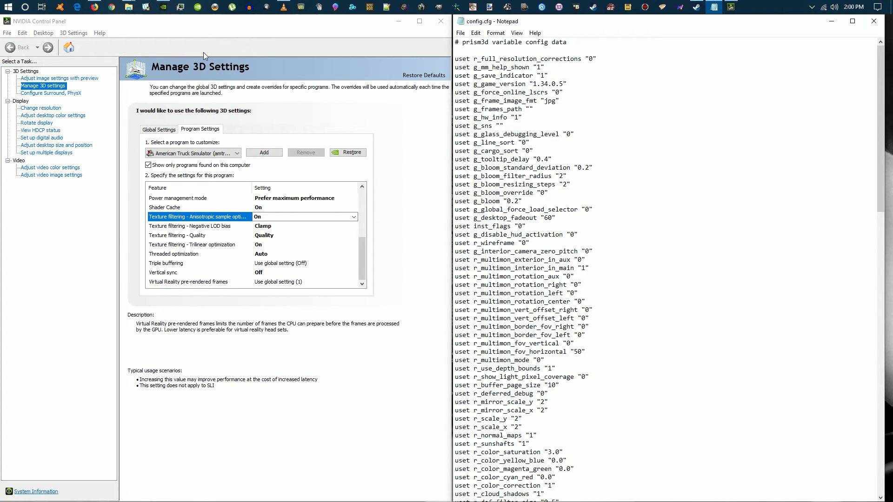
# Step: Switch to GeForce Experience and compare American Truck Simulator's current and optimal settings, from anisotropic filtering through mirror options, resolution and scaling
pyautogui.click(162, 8)
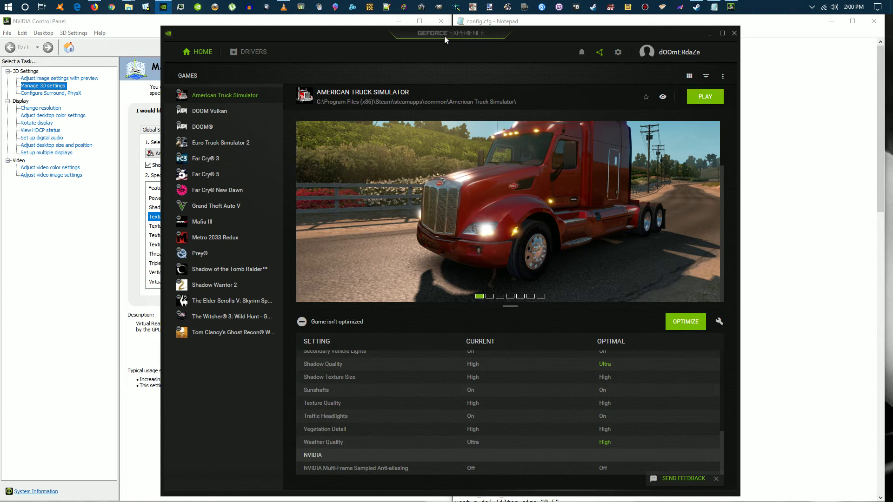
pyautogui.scroll(5, 387, 346)
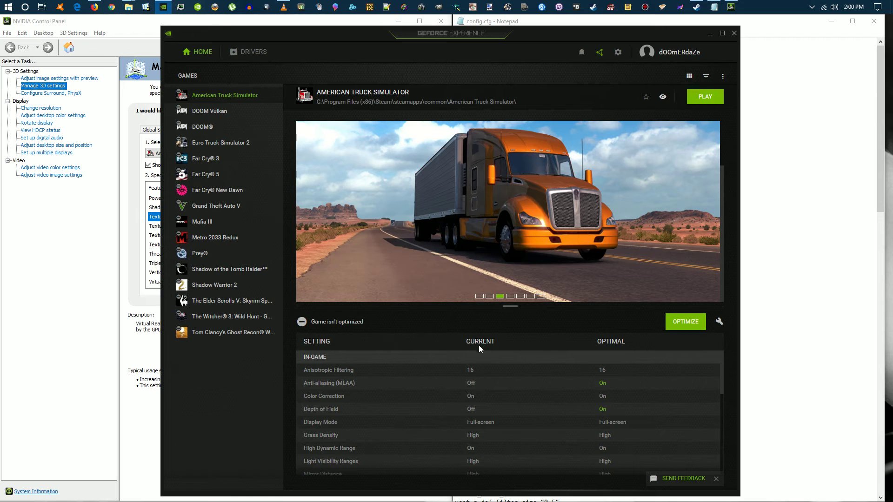
pyautogui.moveTo(483, 397)
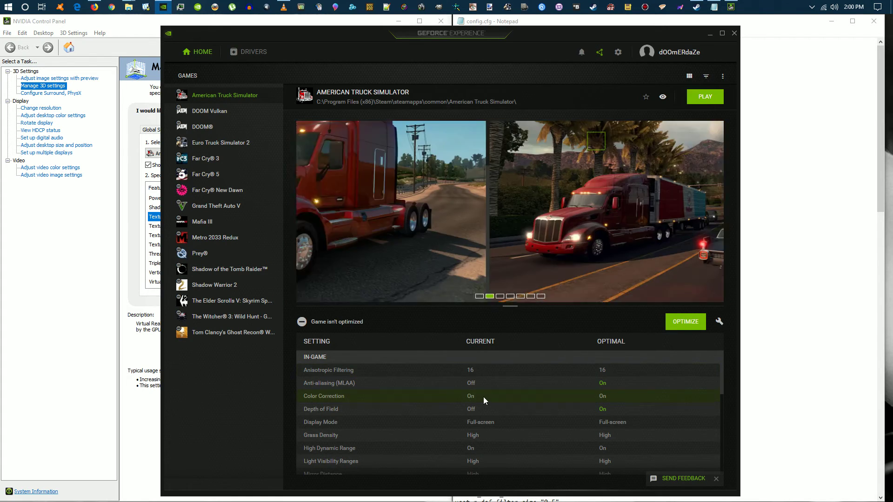
pyautogui.moveTo(483, 381)
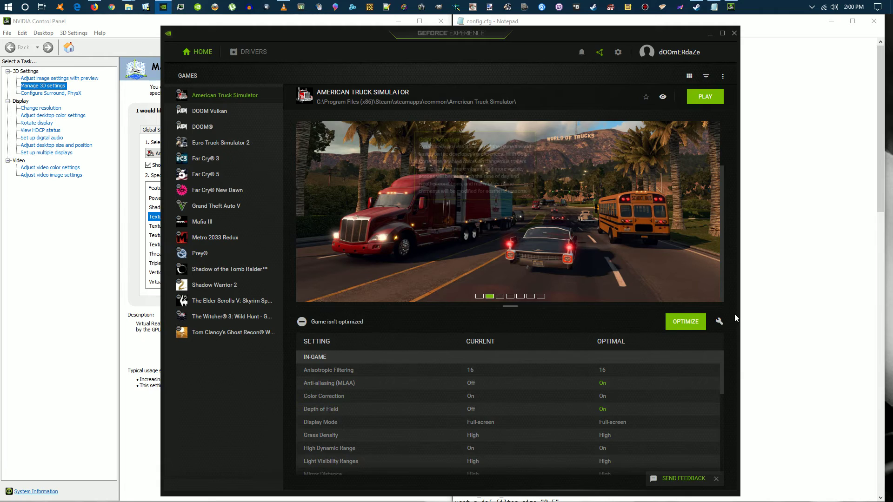
pyautogui.click(747, 315)
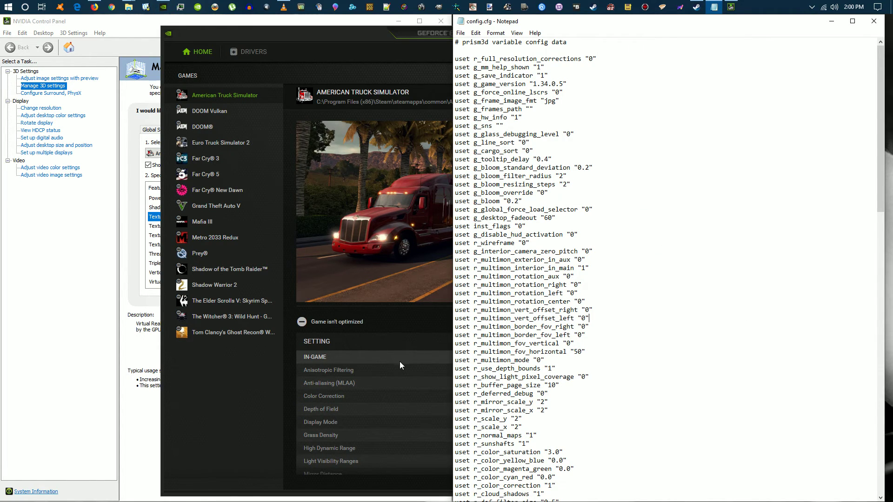
pyautogui.click(242, 370)
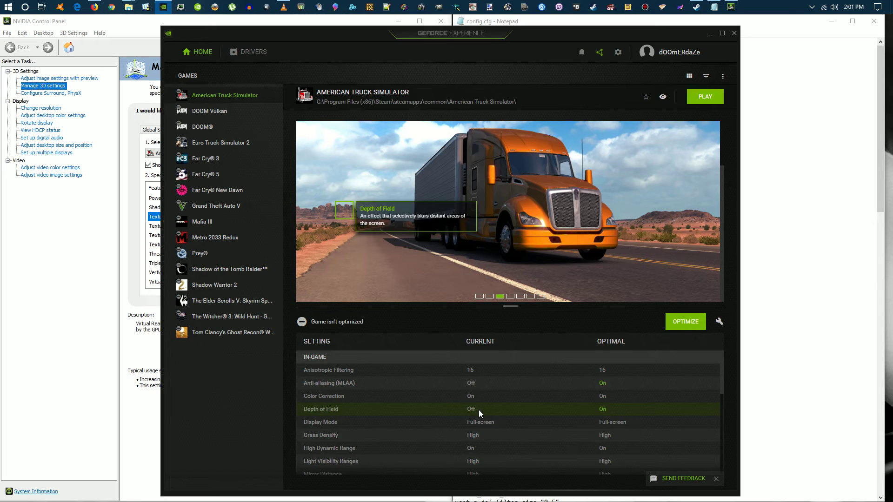
pyautogui.scroll(-1, 478, 410)
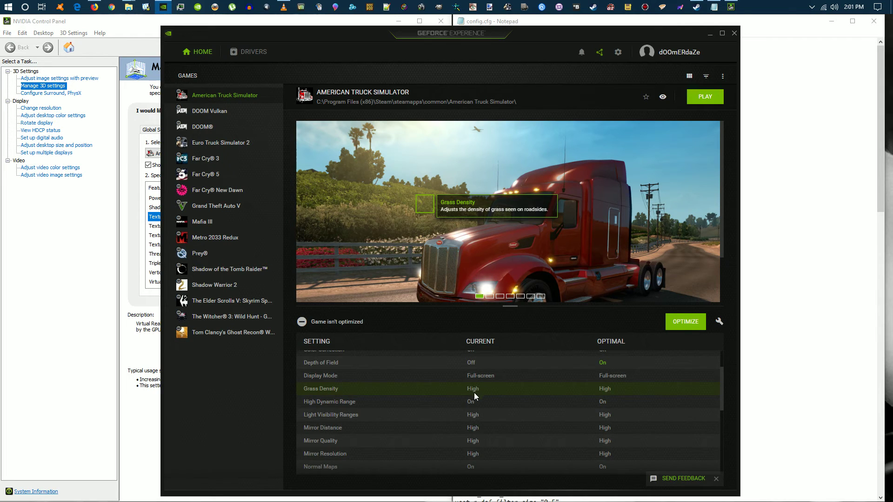
pyautogui.moveTo(394, 401)
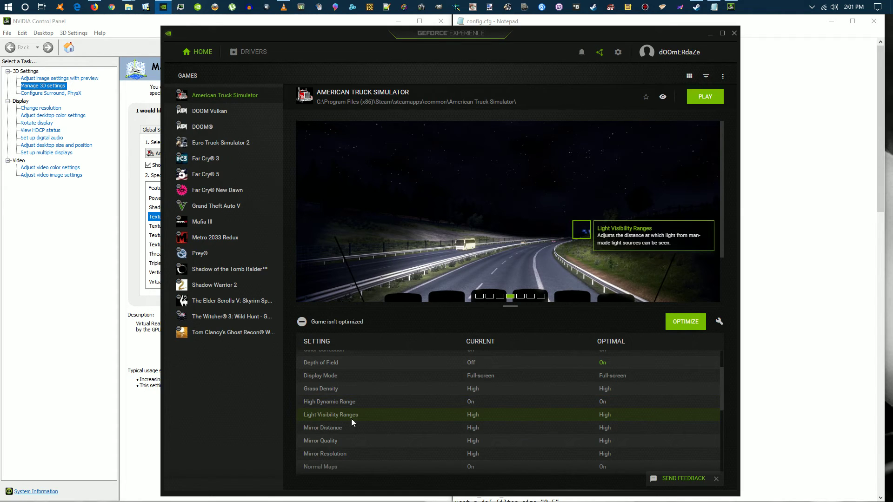
pyautogui.scroll(-1, 472, 414)
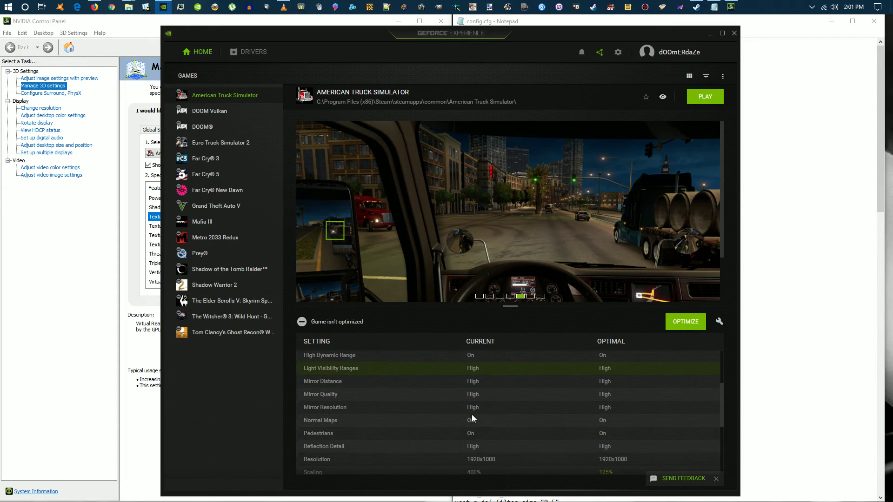
pyautogui.moveTo(479, 395)
pyautogui.scroll(-1, 460, 424)
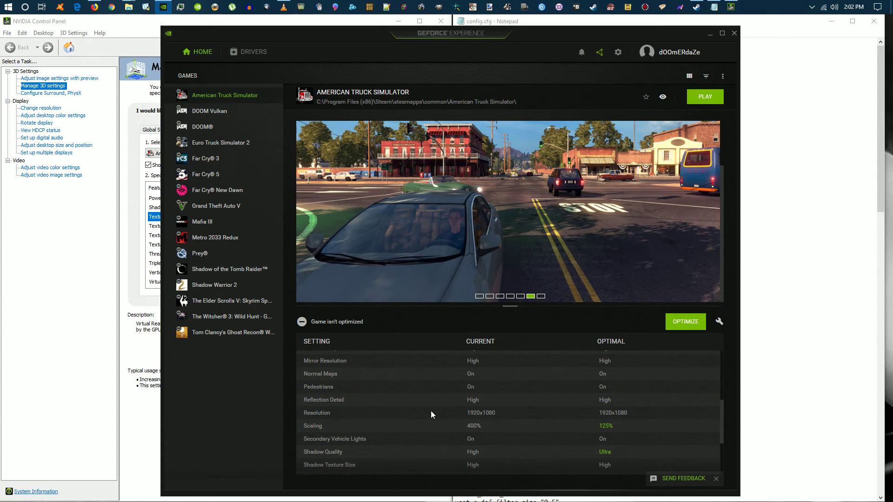
# Step: Examine the remaining game settings, from shadow quality through weather quality to NVIDIA Multi-Frame Sampled Anti-aliasing, and minimize GeForce Experience
pyautogui.scroll(-1, 437, 408)
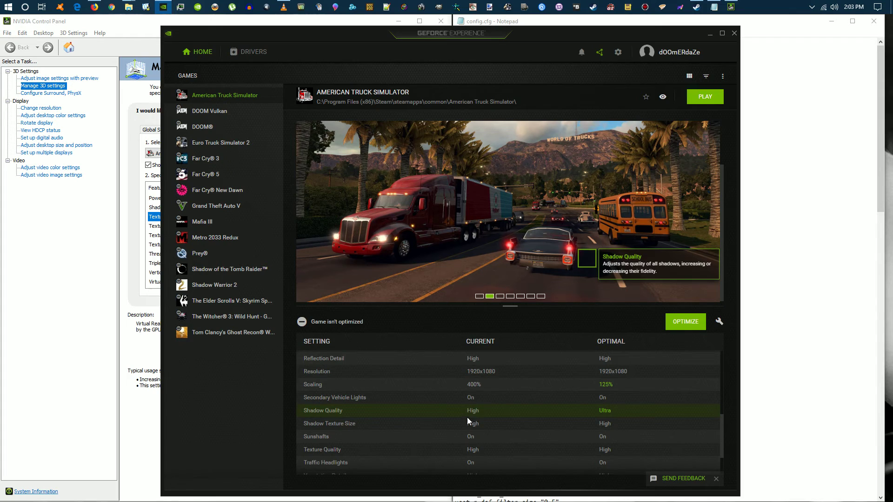
pyautogui.moveTo(481, 421)
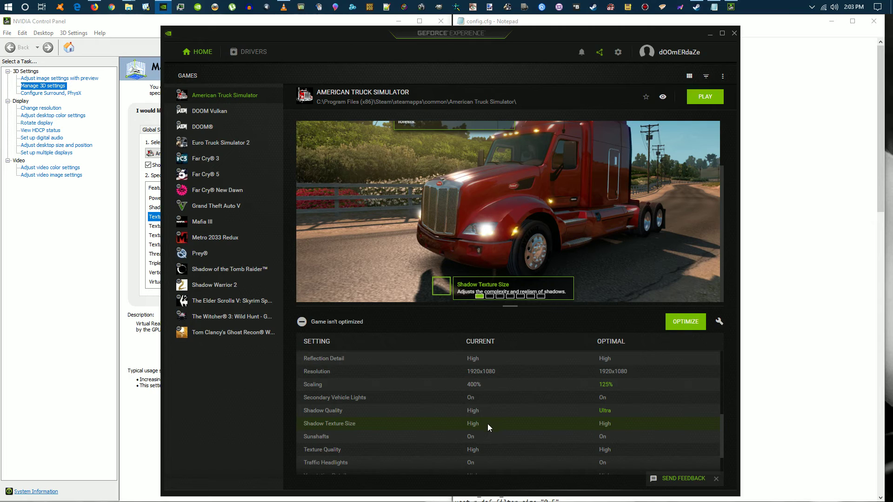
pyautogui.scroll(-1, 480, 438)
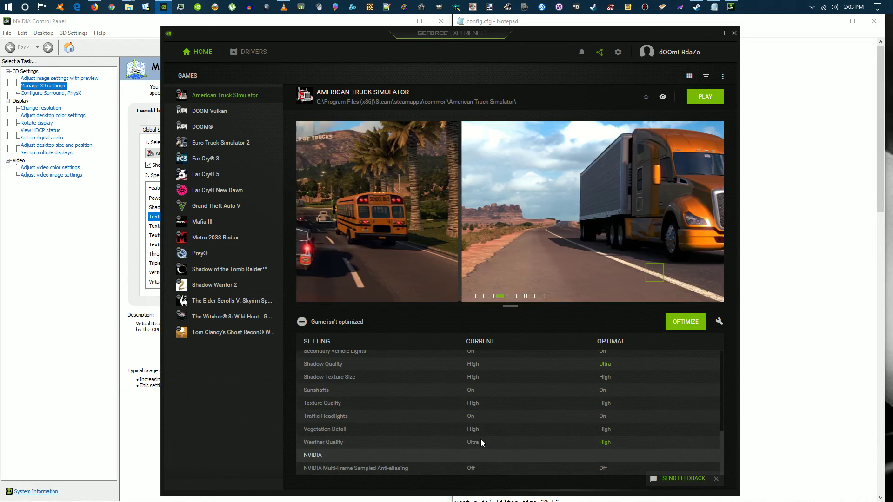
pyautogui.moveTo(485, 404)
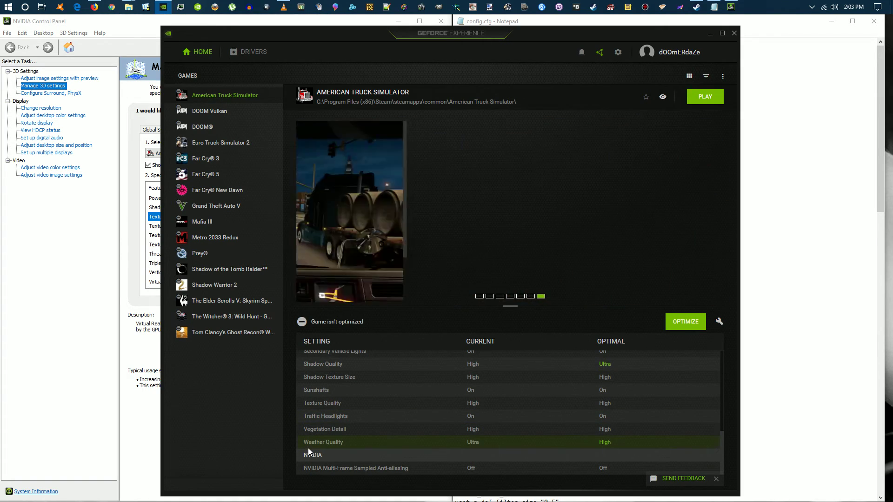
pyautogui.moveTo(328, 448)
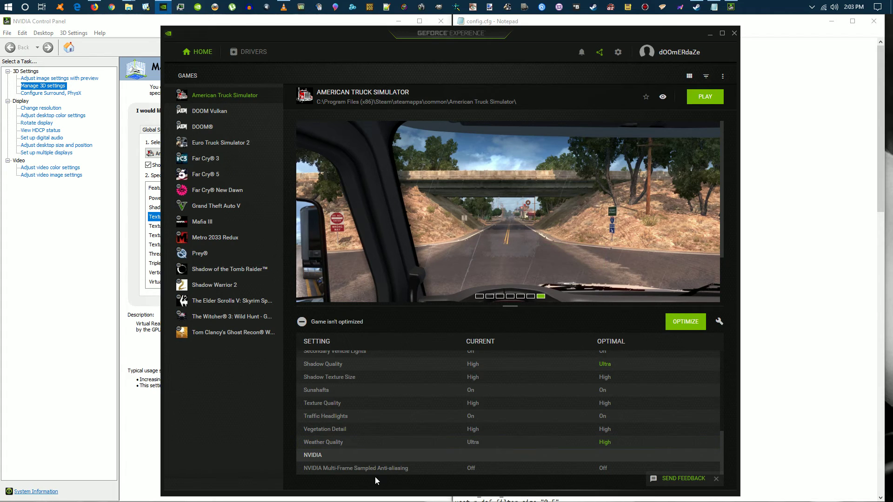
pyautogui.moveTo(378, 468)
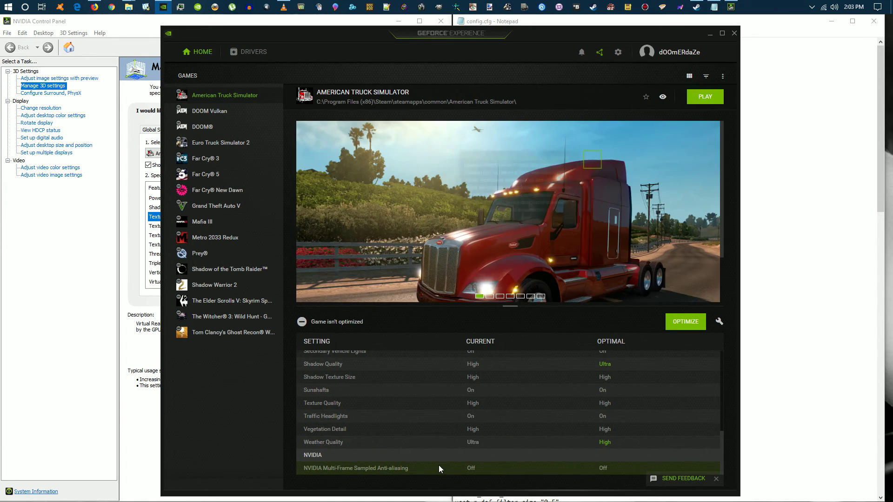
pyautogui.moveTo(468, 469)
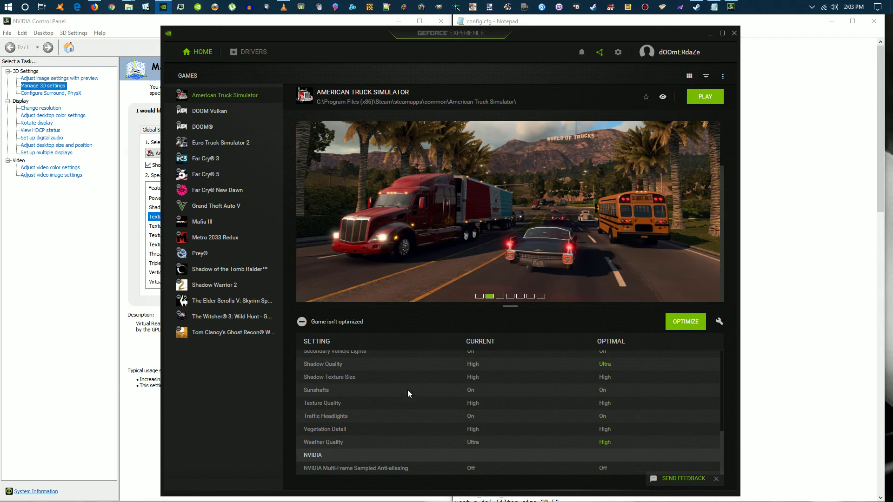
pyautogui.scroll(8, 509, 417)
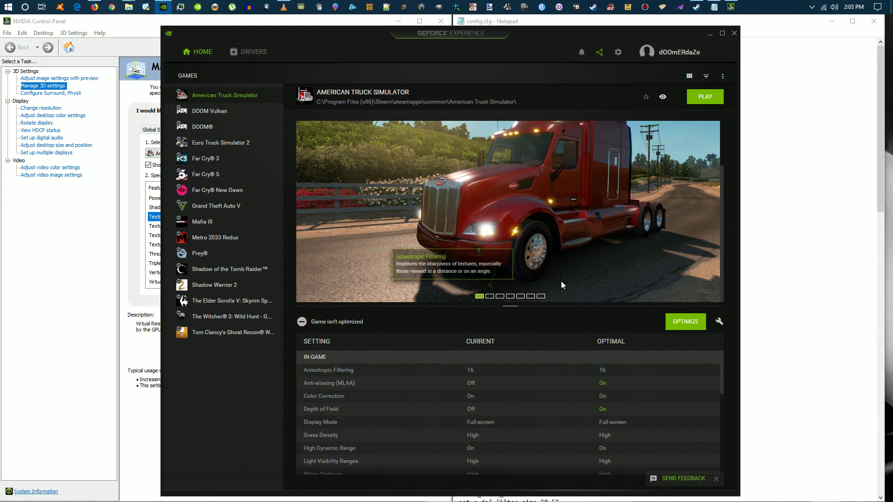
pyautogui.scroll(-3, 511, 372)
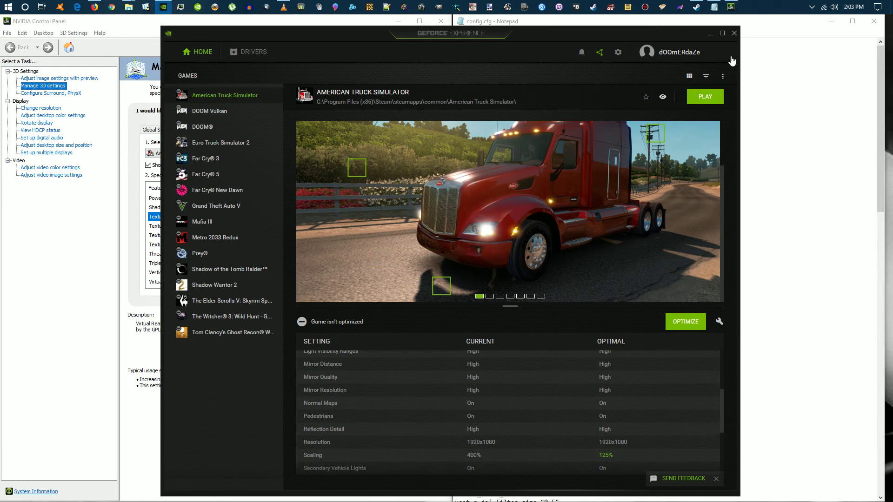
pyautogui.click(709, 36)
# Step: Switch to Steam, launch American Truck Simulator with DirectX, and close config.cfg
pyautogui.moveTo(695, 10)
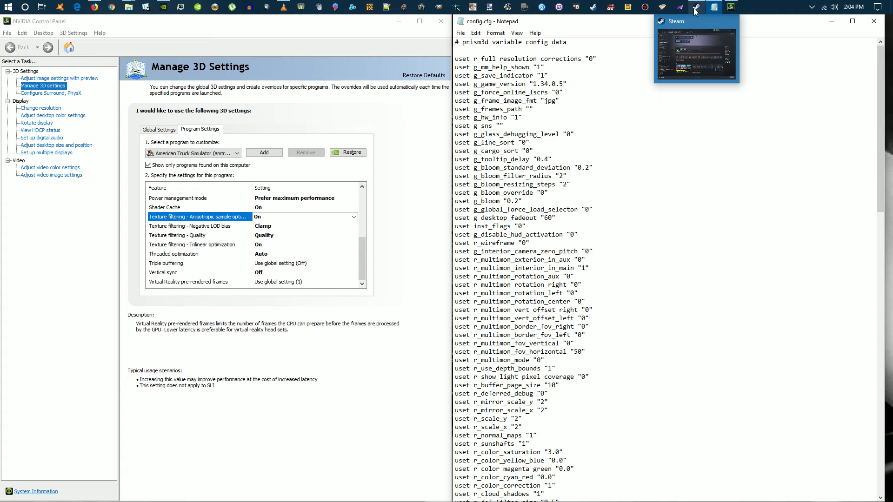
pyautogui.click(694, 10)
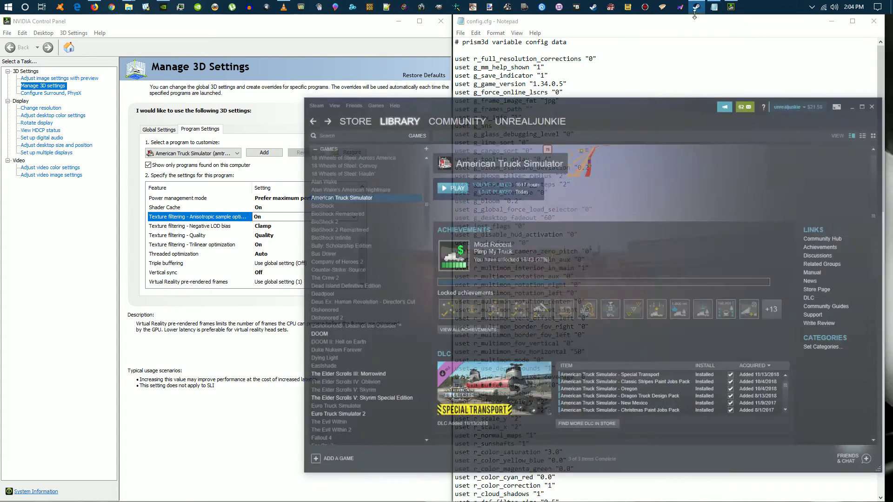
pyautogui.click(444, 199)
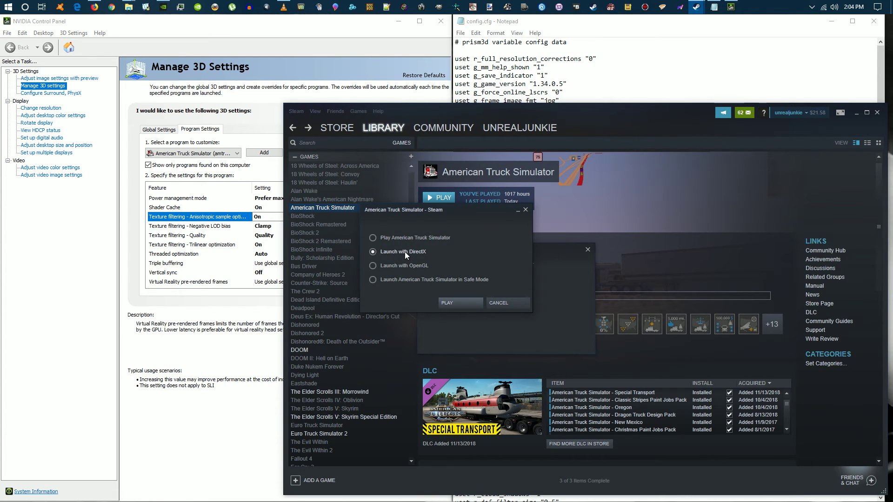
pyautogui.click(451, 303)
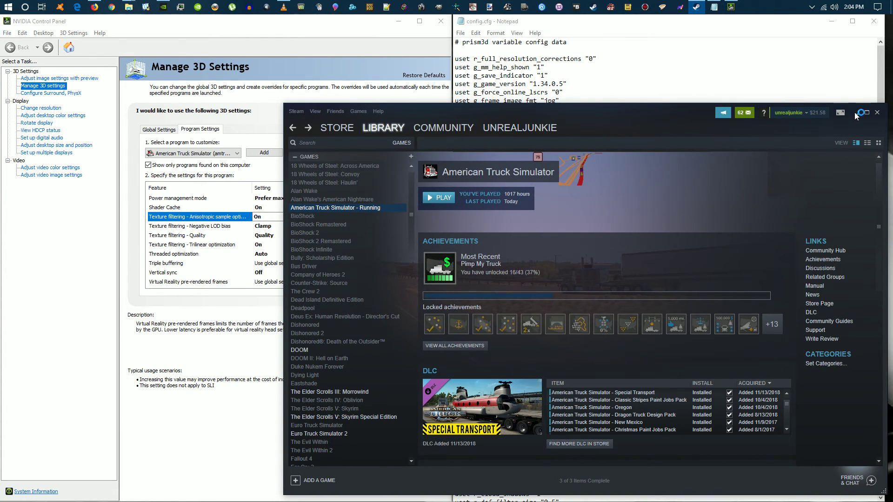
pyautogui.click(856, 114)
pyautogui.click(873, 23)
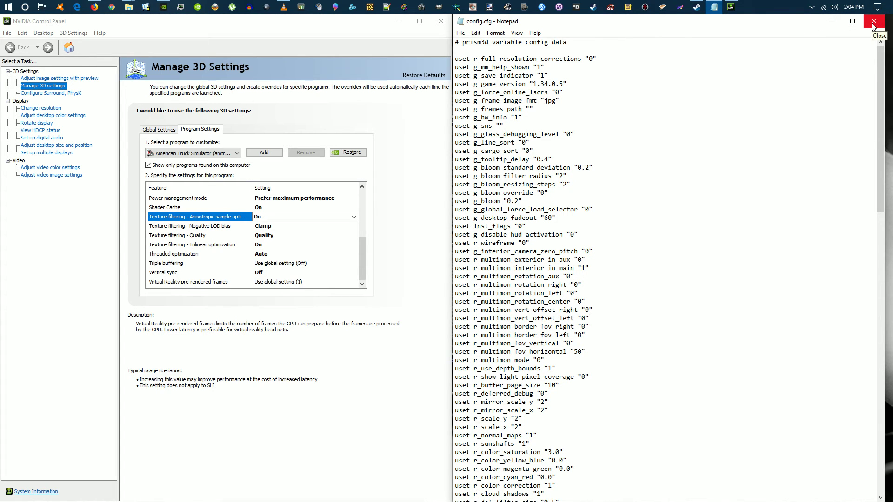
pyautogui.click(874, 26)
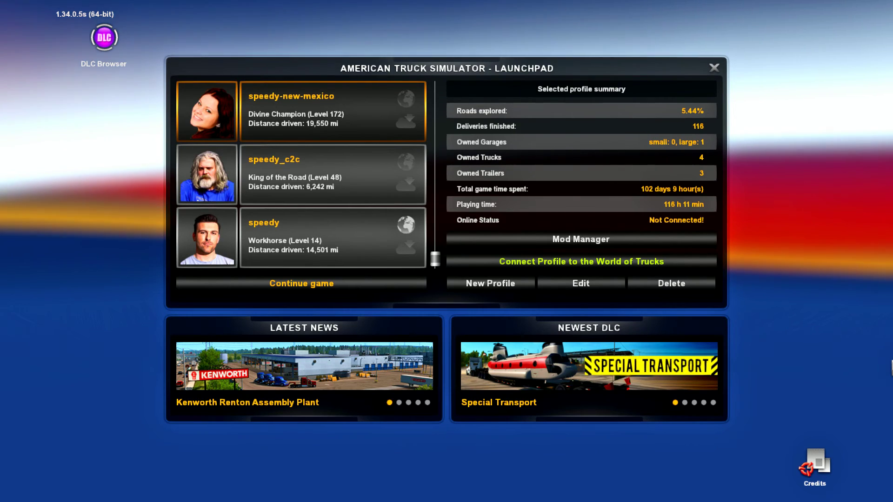
# Step: Review the enabled shader effects in the ReShade overlay over the launchpad and hide the overlay
pyautogui.press('Home')
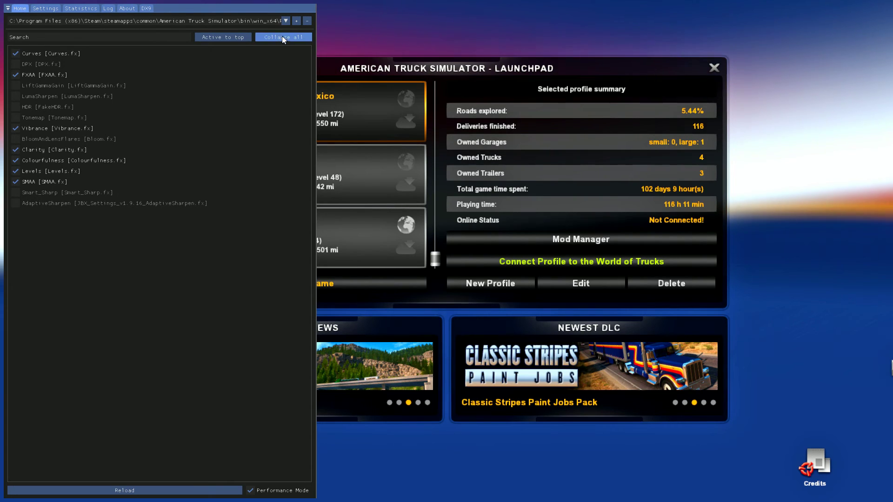
pyautogui.press('Home')
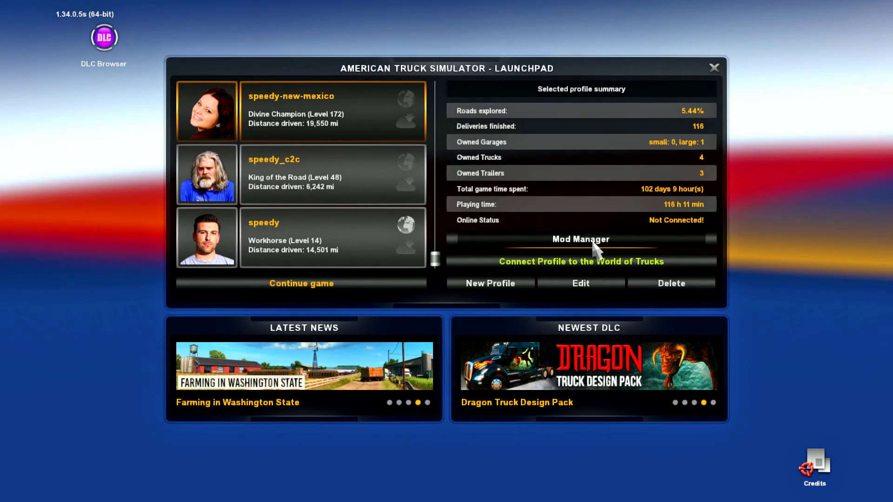
# Step: Open the Mod Manager for the selected profile and look through the active mods from the first entry to the last
pyautogui.click(550, 238)
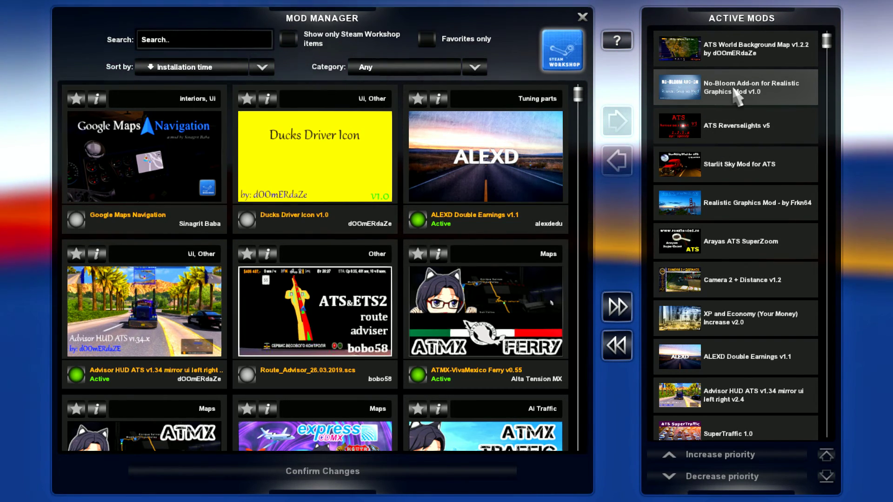
pyautogui.scroll(-3, 720, 390)
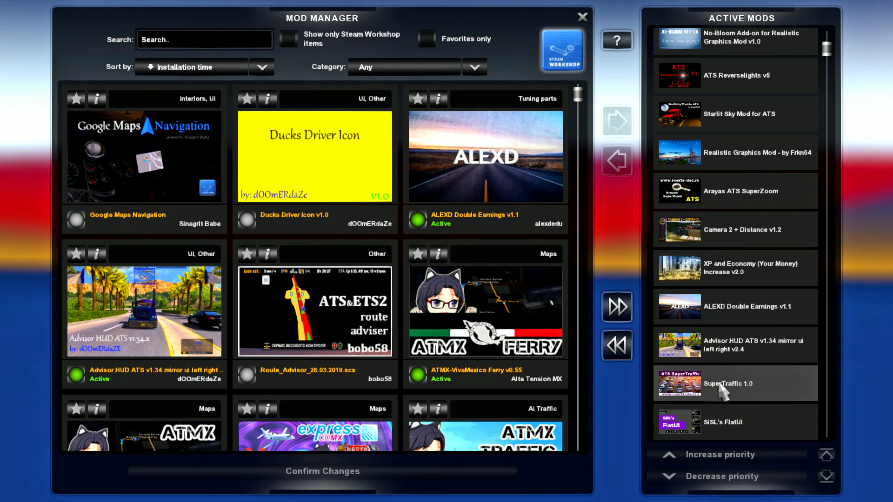
pyautogui.scroll(-4, 716, 372)
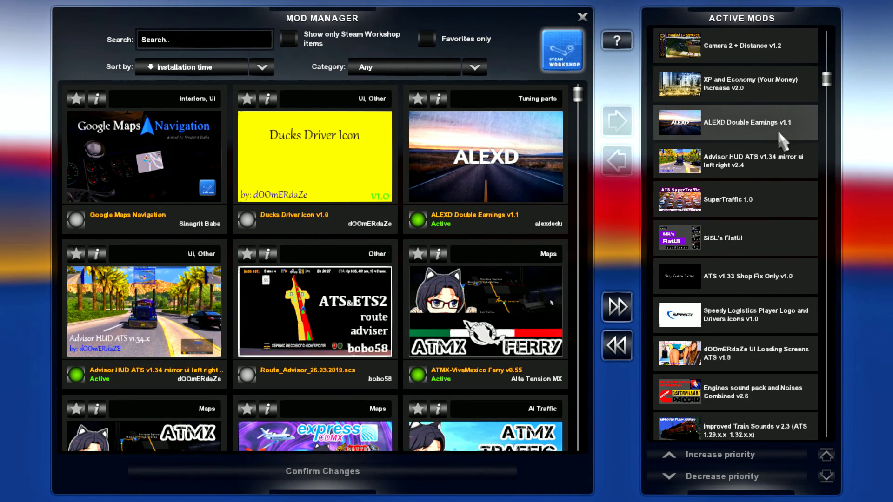
pyautogui.moveTo(832, 84); pyautogui.dragTo(832, 453)
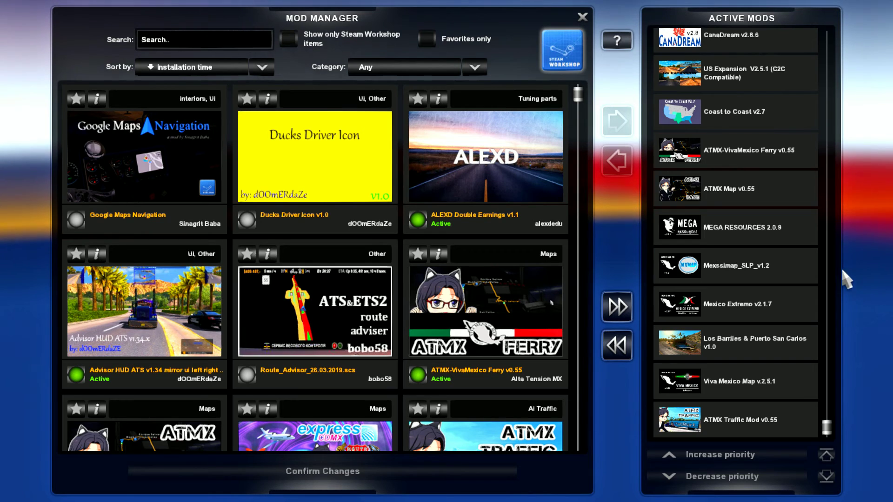
# Step: Examine the active mods in reverse order, from the map mods up to the environment, road and mountain texture mods
pyautogui.scroll(1, 740, 88)
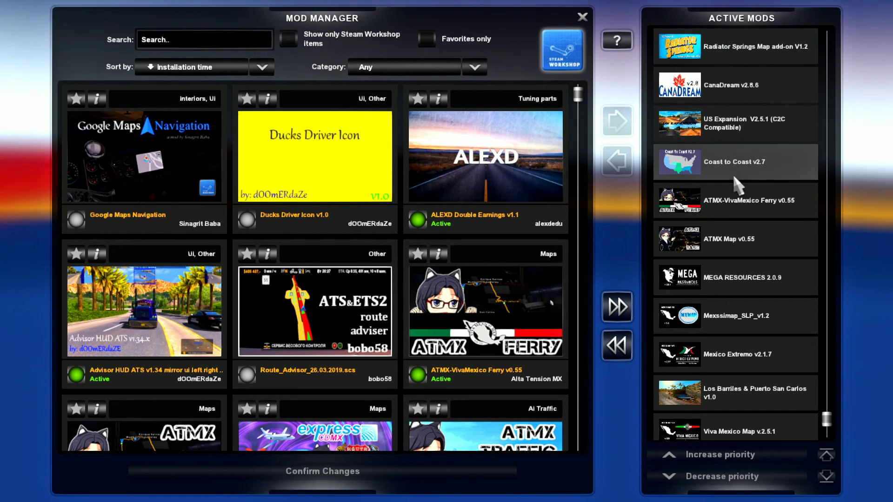
pyautogui.scroll(1, 722, 154)
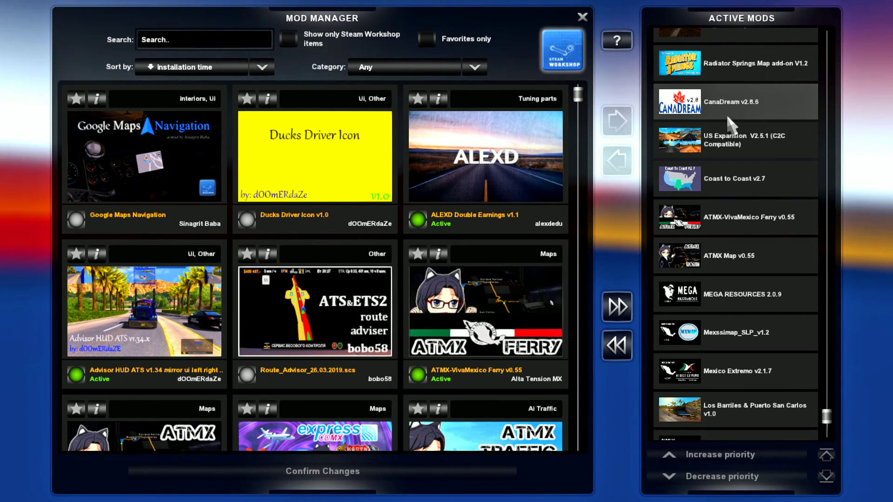
pyautogui.scroll(1, 733, 124)
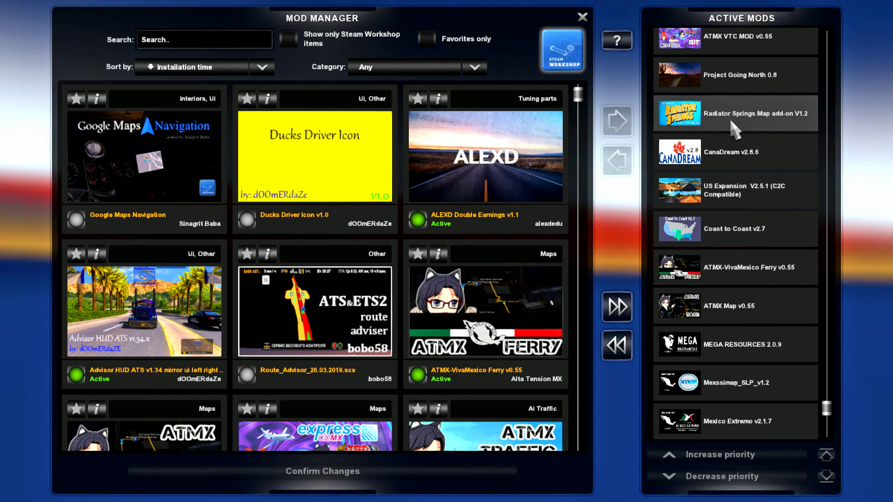
pyautogui.scroll(1, 730, 123)
pyautogui.scroll(1, 738, 142)
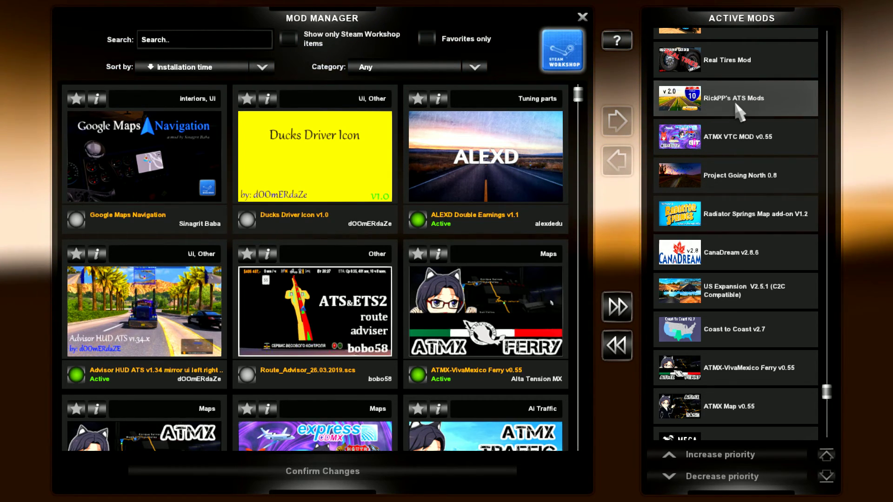
pyautogui.scroll(2, 751, 112)
pyautogui.moveTo(827, 377); pyautogui.dragTo(827, 198)
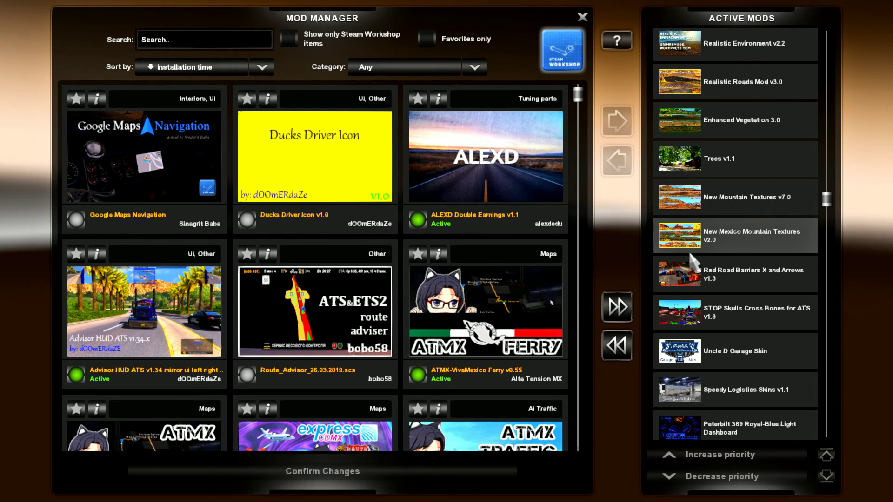
# Step: Go back to the start of the active mods, inspecting Advisor HUD ATS v1.34 and ATS World Background Map v1.2.2 on the way
pyautogui.moveTo(829, 200); pyautogui.dragTo(824, 84)
pyautogui.click(707, 135)
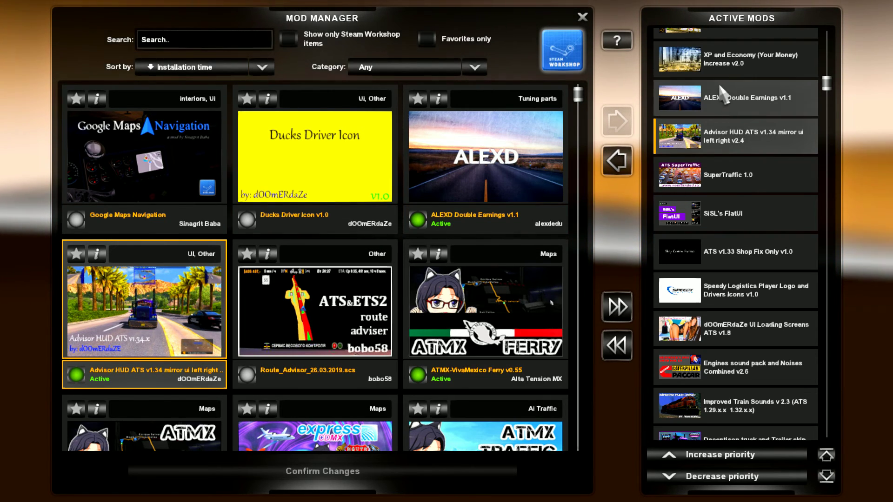
pyautogui.moveTo(825, 88); pyautogui.dragTo(827, 40)
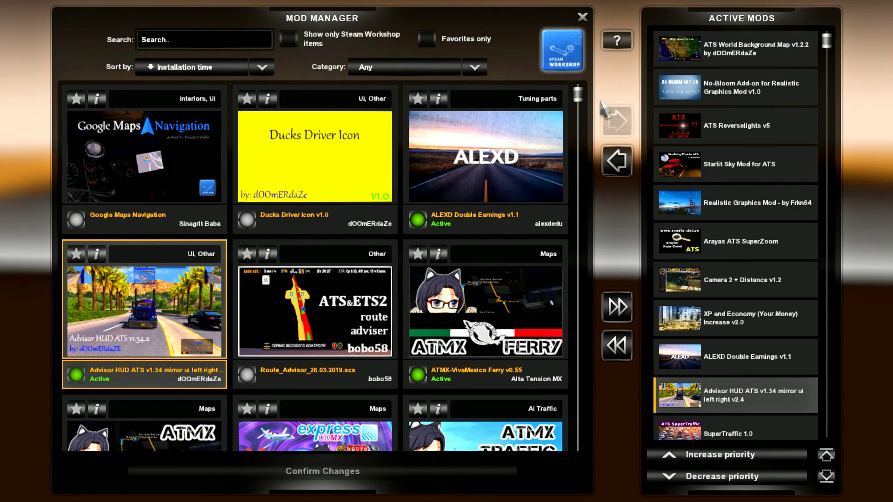
pyautogui.click(725, 49)
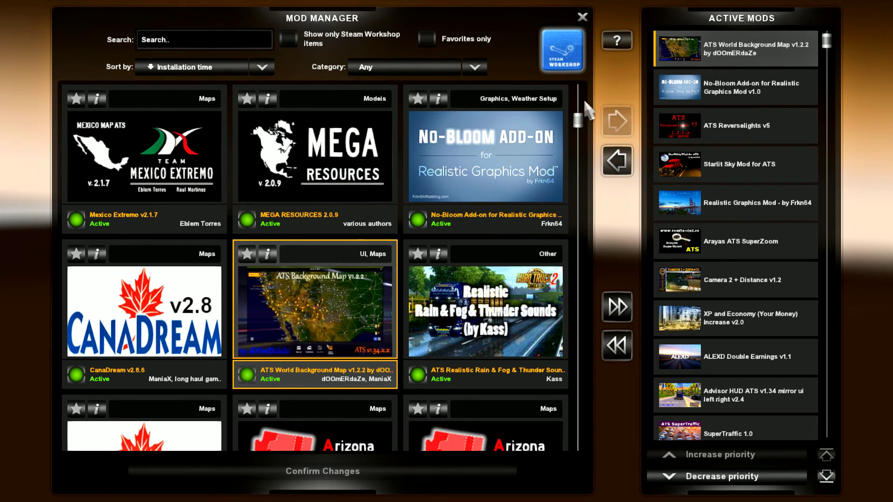
# Step: Exit the Mod Manager, confirming the exit, and continue the game with the selected profile
pyautogui.click(582, 23)
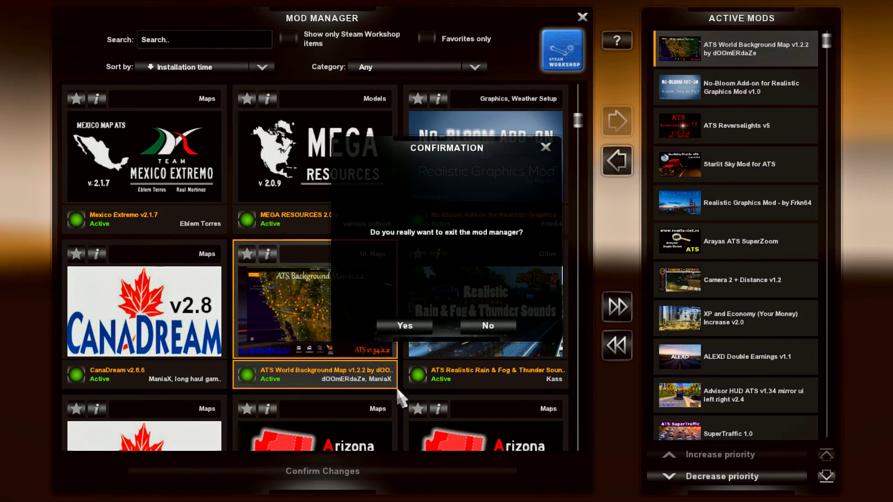
pyautogui.click(399, 326)
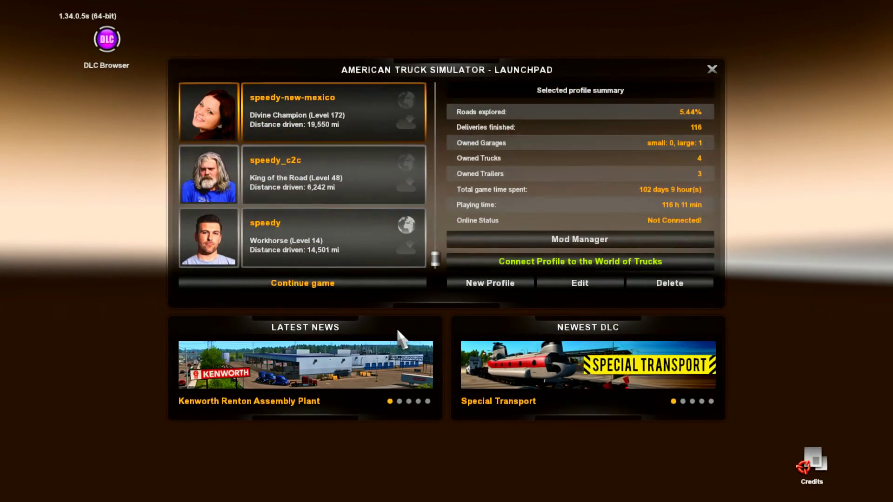
pyautogui.click(328, 288)
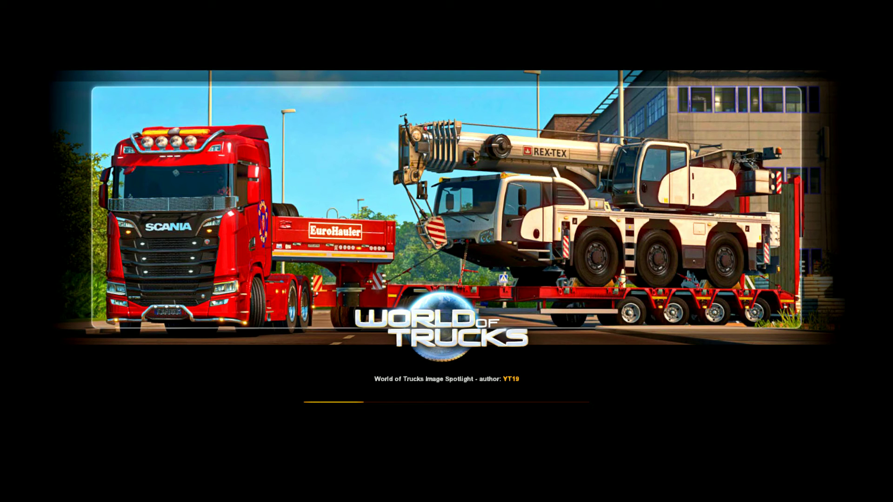